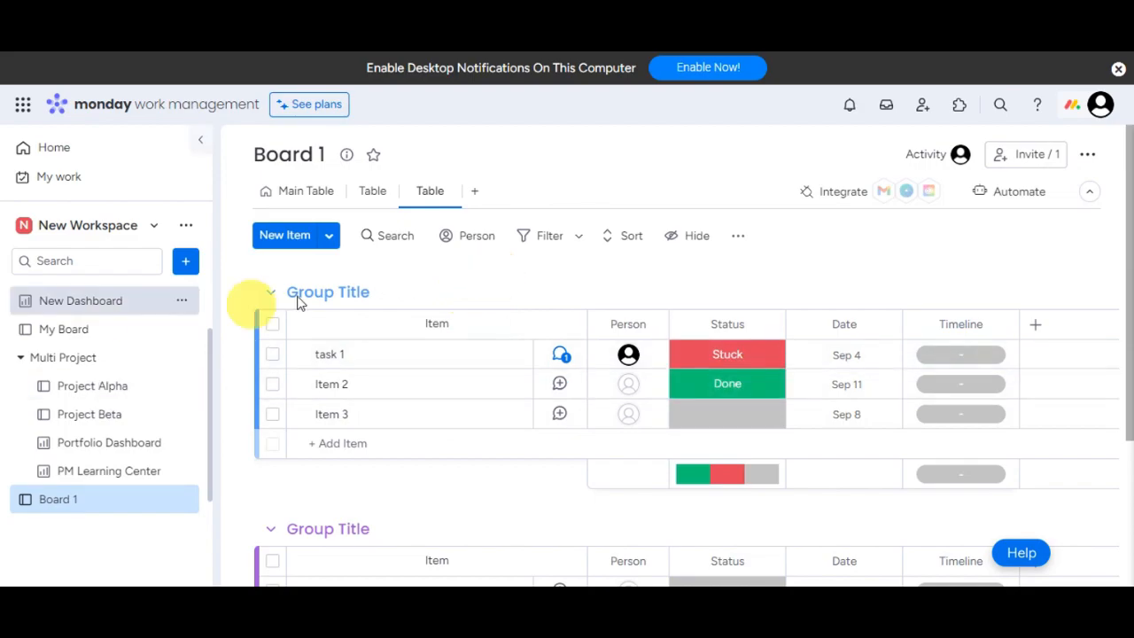
Add a new item named "ITEM" to the first group of Board 1
{"action": "left_click", "coordinate": [305, 446]}
{"action": "left_click", "coordinate": [308, 444]}
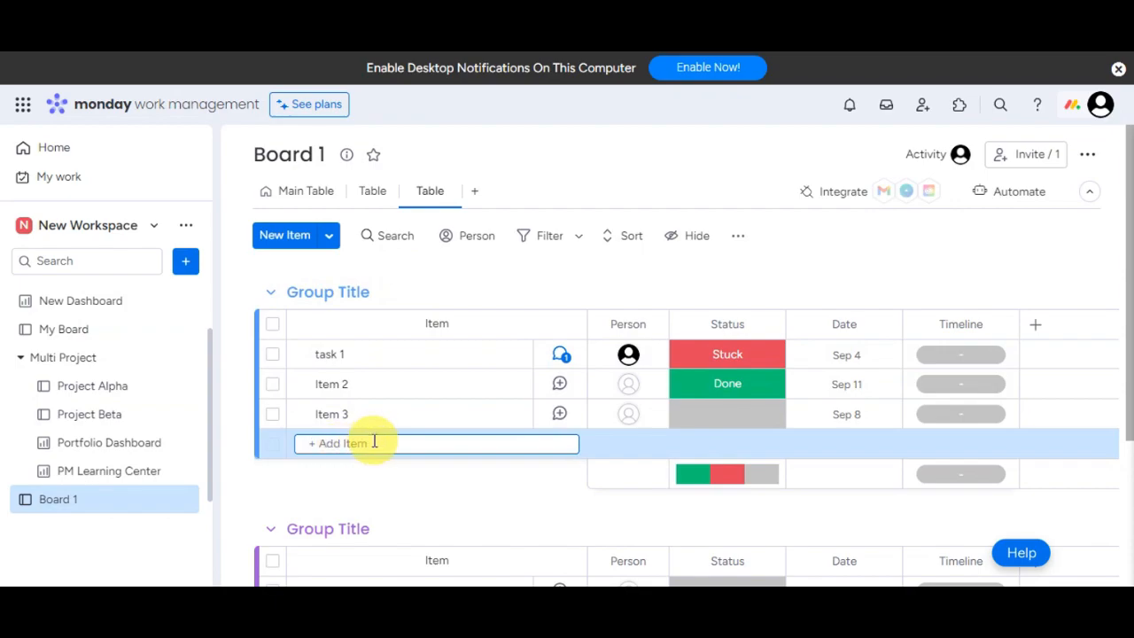
{"action": "type", "text": "ITE"}
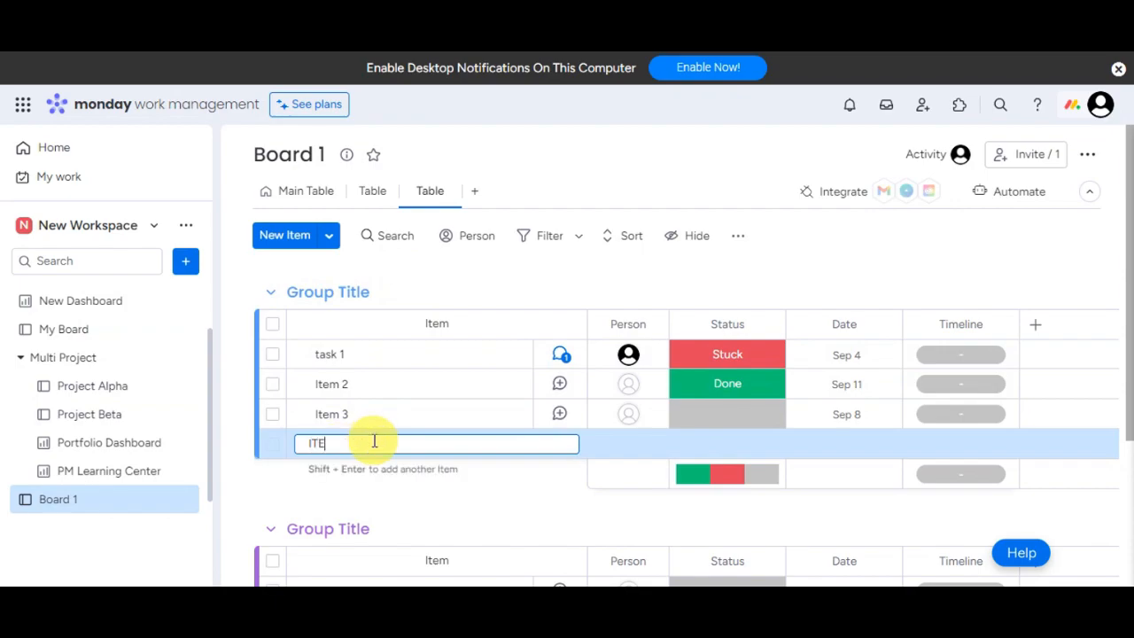
{"action": "type", "text": "M"}
{"action": "key", "text": "Return"}
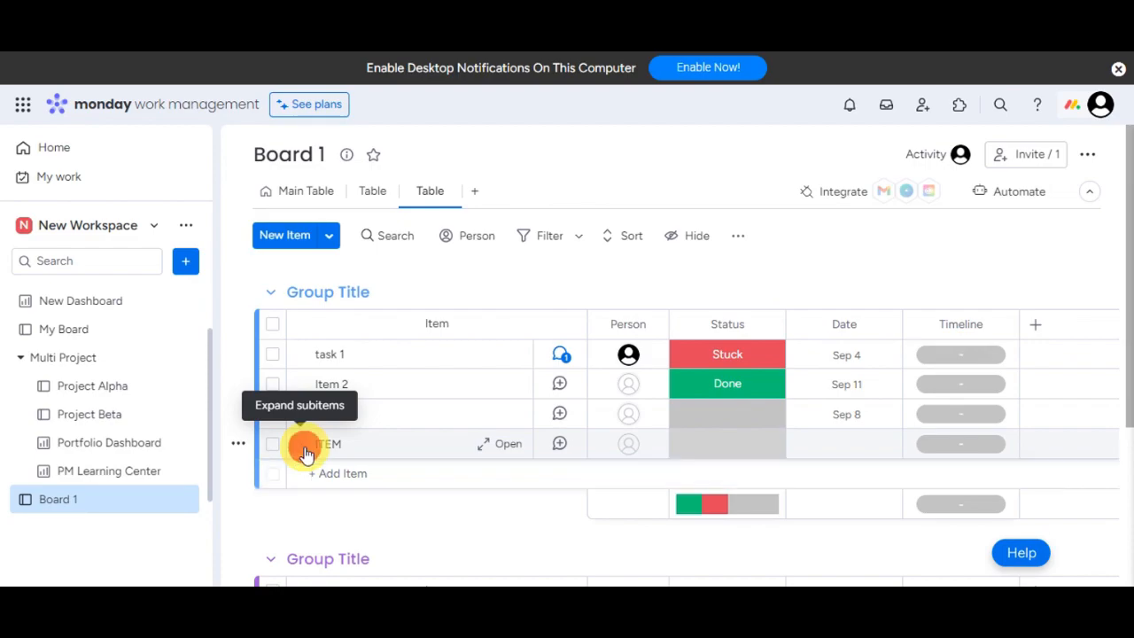
Add two subitems under ITEM, named "SUBITEM FOR ITEM" and "SBITEM FOR ITEM"
{"action": "left_click", "coordinate": [302, 445]}
{"action": "scroll", "coordinate": [393, 445], "scroll_direction": "down", "scroll_amount": 3}
{"action": "scroll", "coordinate": [393, 445], "scroll_direction": "up", "scroll_amount": 3}
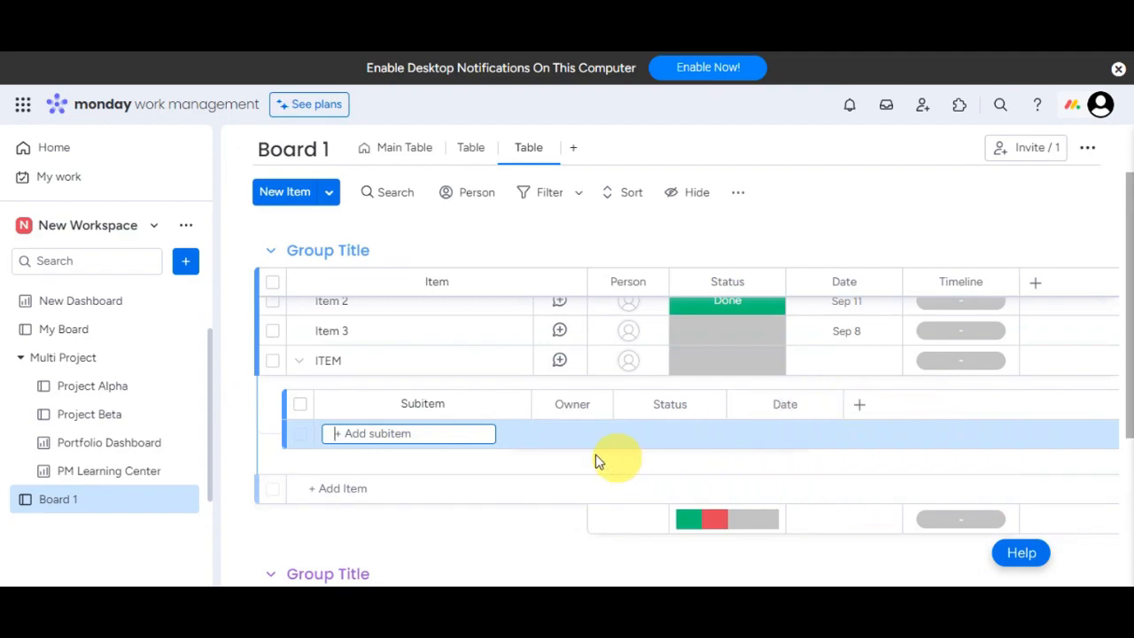
{"action": "left_click", "coordinate": [405, 434]}
{"action": "type", "text": "SUBM"}
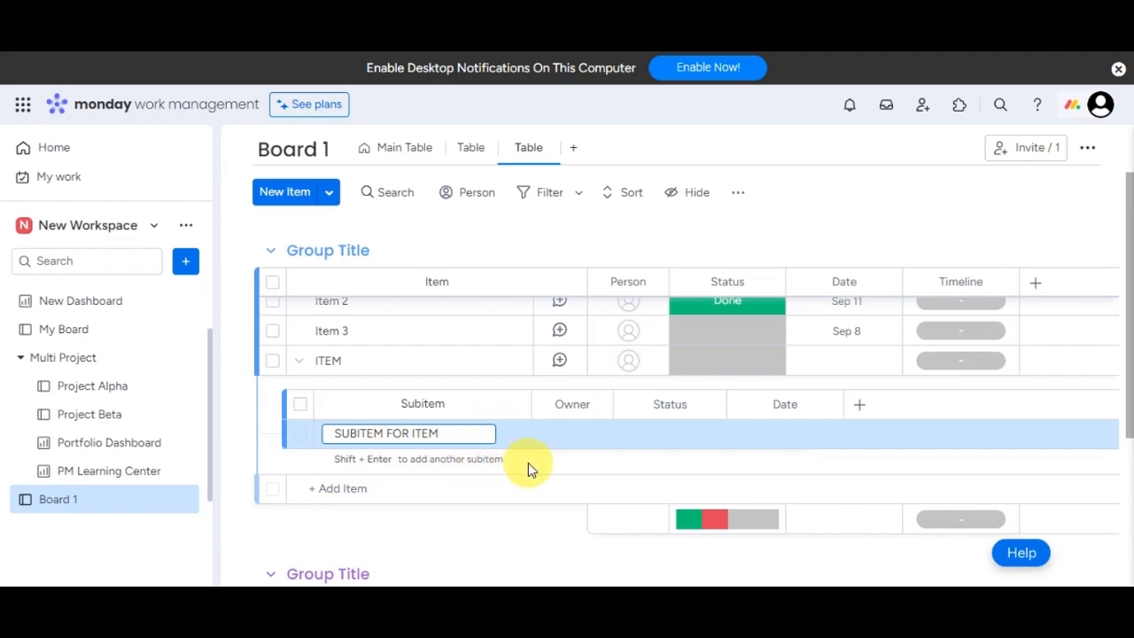
{"action": "key", "text": "shift+Return"}
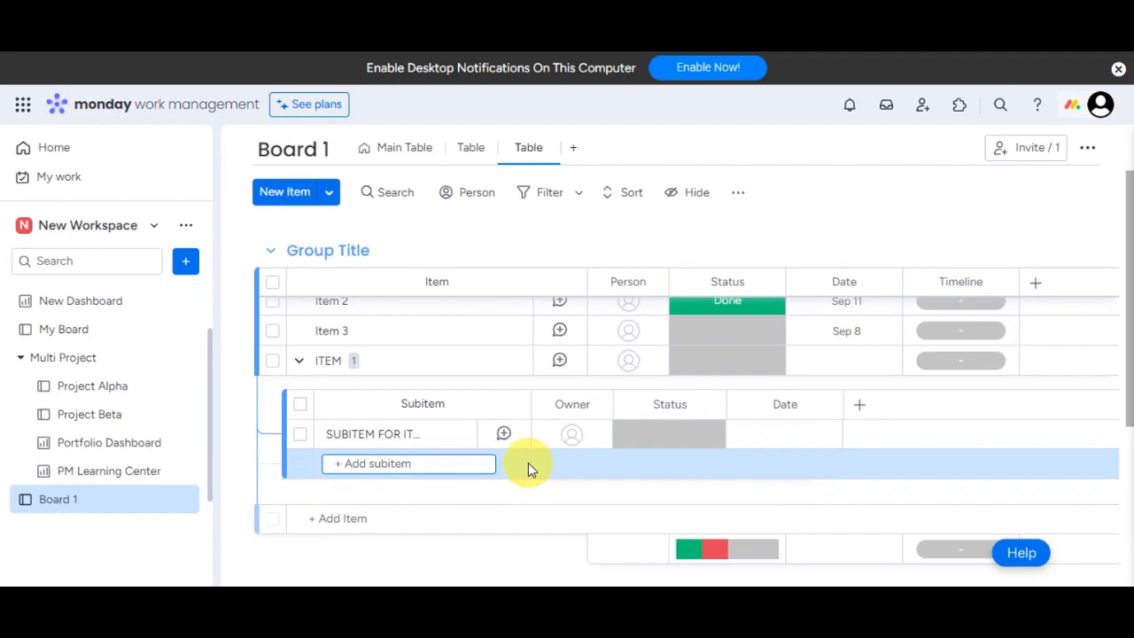
{"action": "type", "text": "SB"}
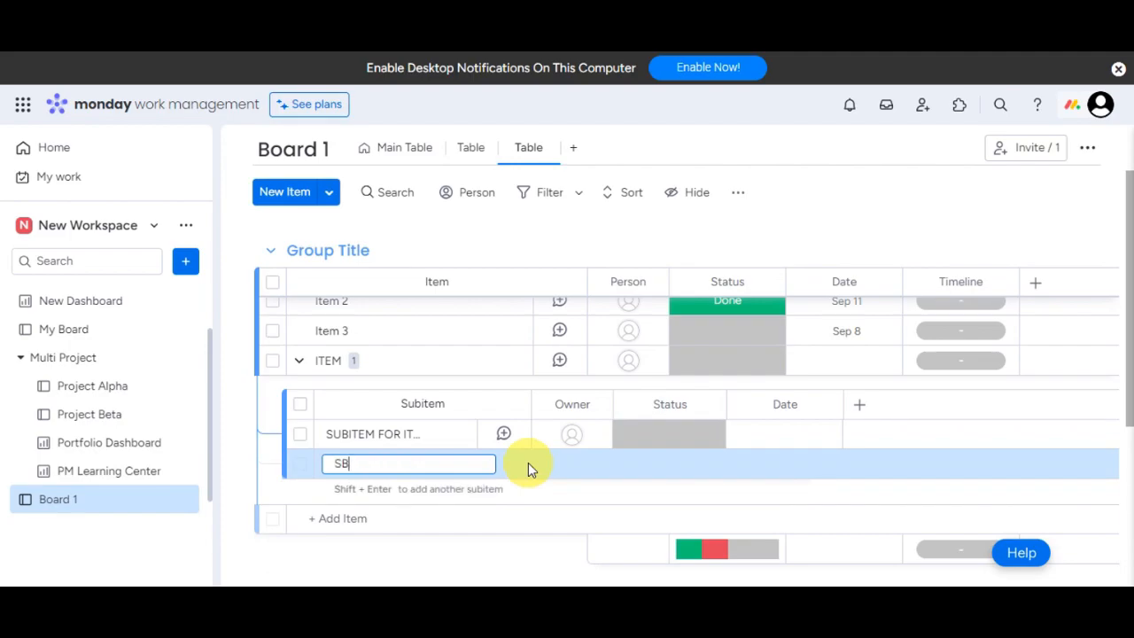
{"action": "type", "text": "ITEM FOR ITEM"}
{"action": "key", "text": "shift+Return"}
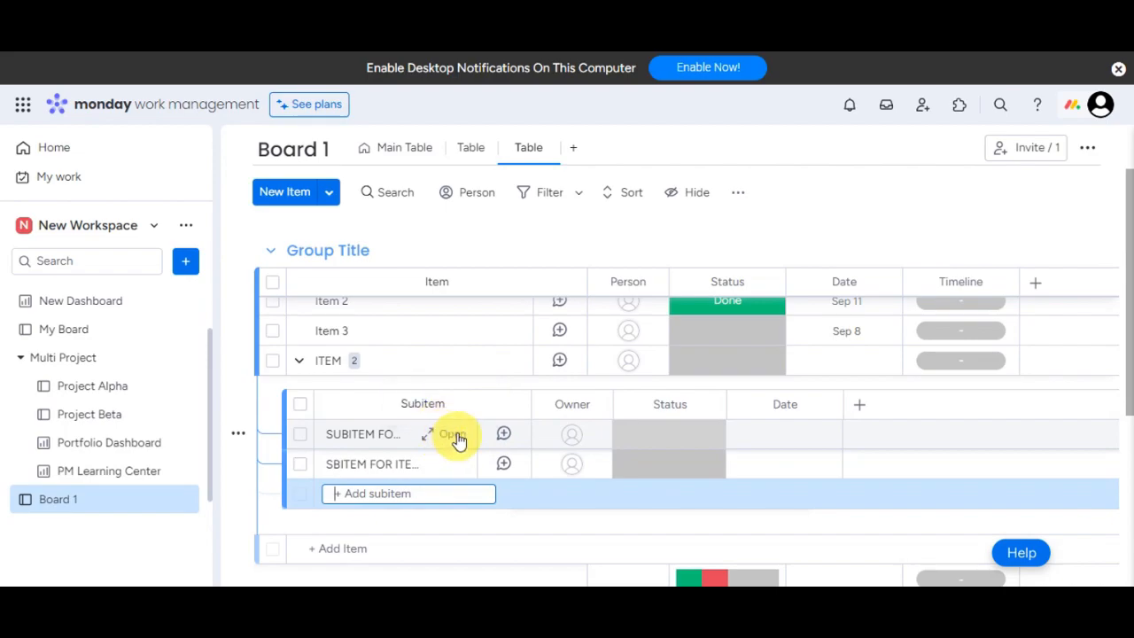
Open SUBITEM FOR ITEM and review its updates, files and activity log, closing the details when done
{"action": "left_click", "coordinate": [448, 436]}
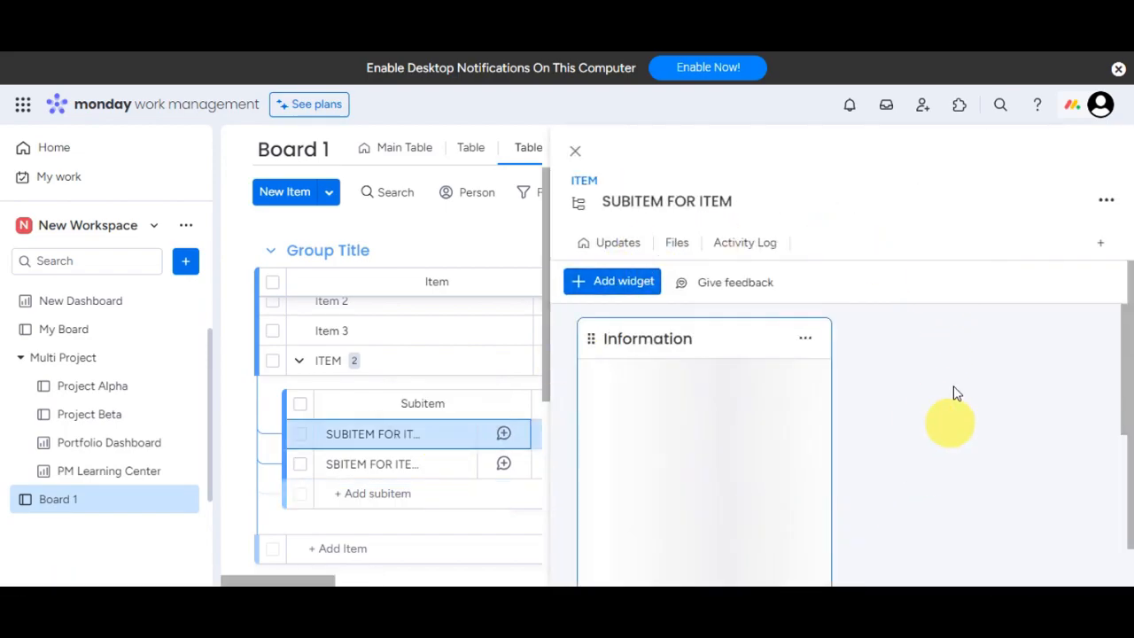
{"action": "left_click", "coordinate": [624, 249]}
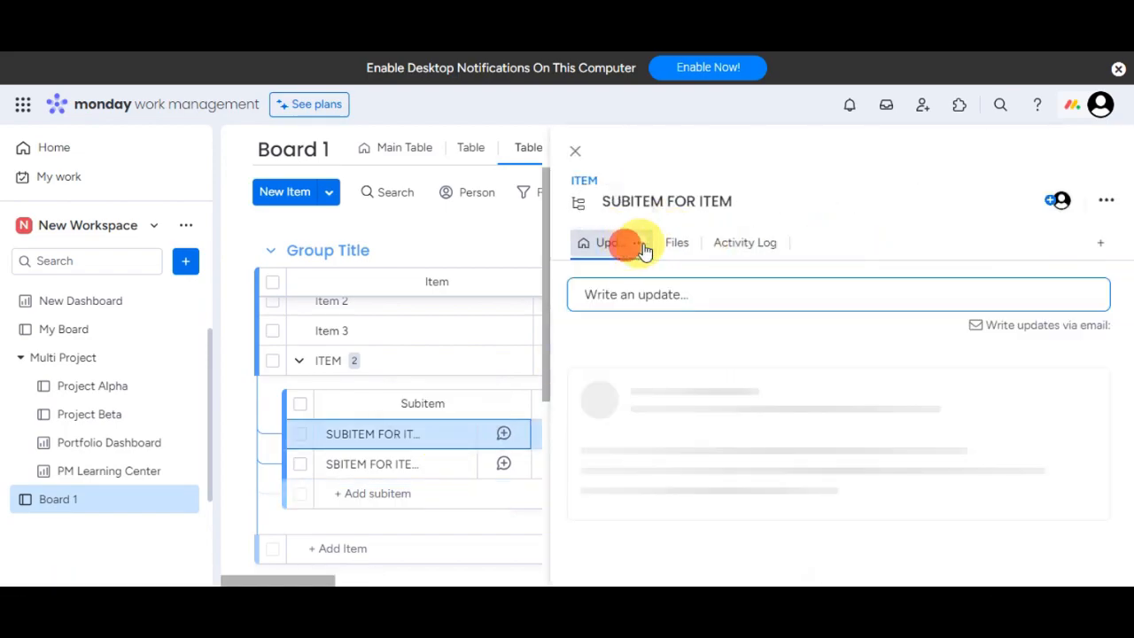
{"action": "left_click", "coordinate": [675, 243]}
{"action": "left_click", "coordinate": [719, 251]}
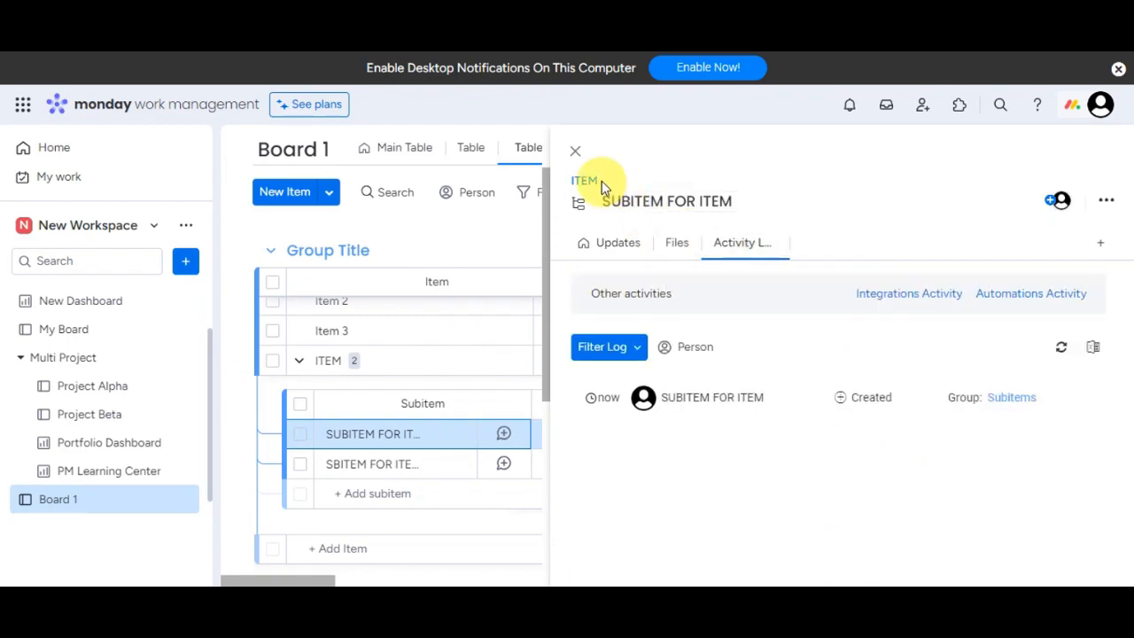
{"action": "left_click", "coordinate": [575, 151]}
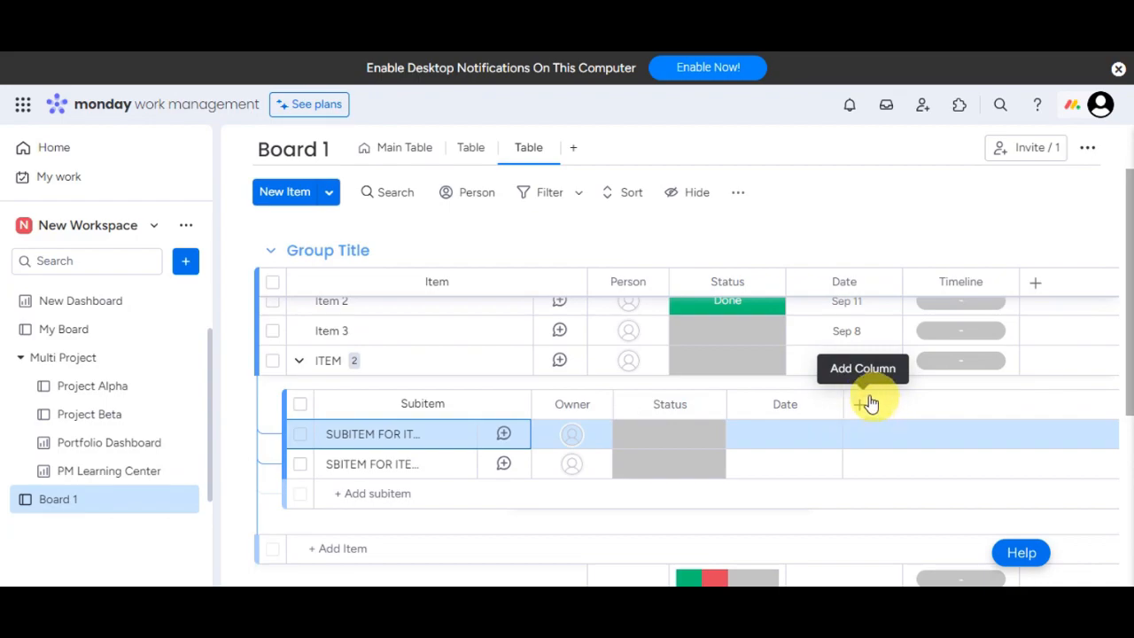
Assign the suggested person as owner of SUBITEM FOR ITEM and set its status to Working on it
{"action": "left_click", "coordinate": [601, 440]}
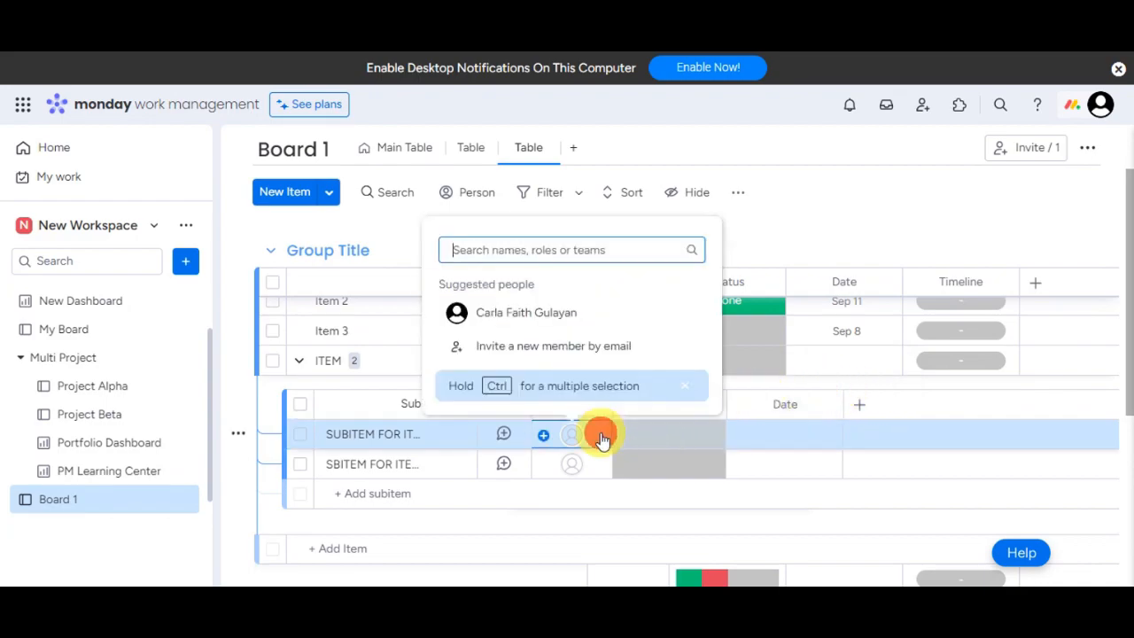
{"action": "left_click", "coordinate": [539, 308]}
{"action": "left_click", "coordinate": [669, 434]}
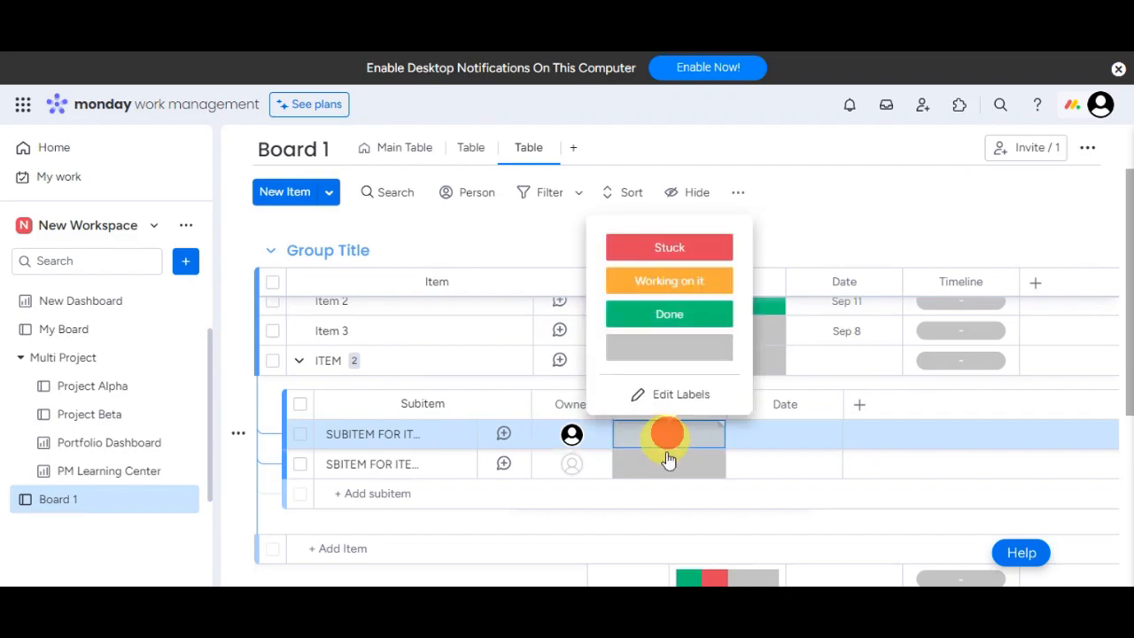
{"action": "left_click", "coordinate": [695, 281]}
Set the date of SUBITEM FOR ITEM to August 29 and dismiss the date picker
{"action": "left_click", "coordinate": [776, 425]}
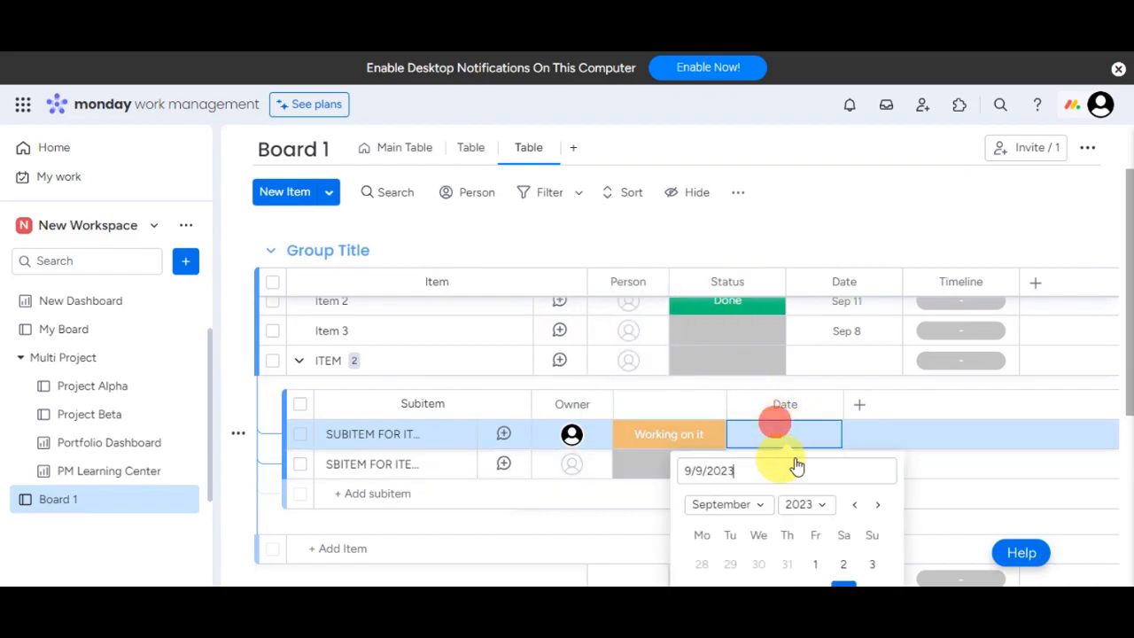
{"action": "left_click", "coordinate": [734, 564]}
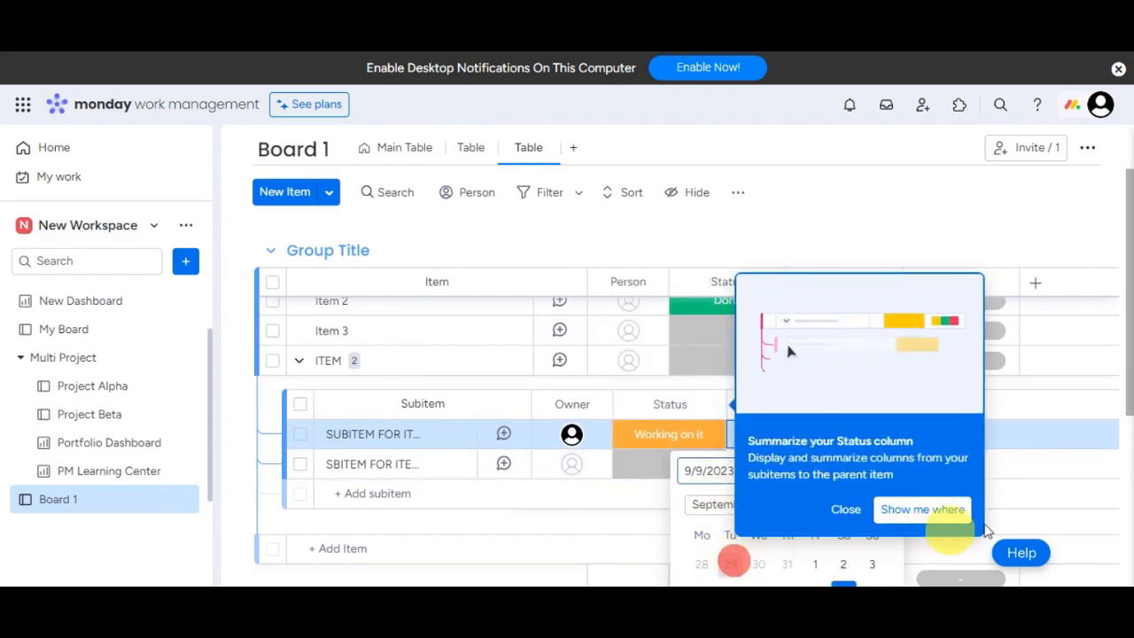
{"action": "left_click", "coordinate": [787, 463]}
{"action": "left_click", "coordinate": [848, 438]}
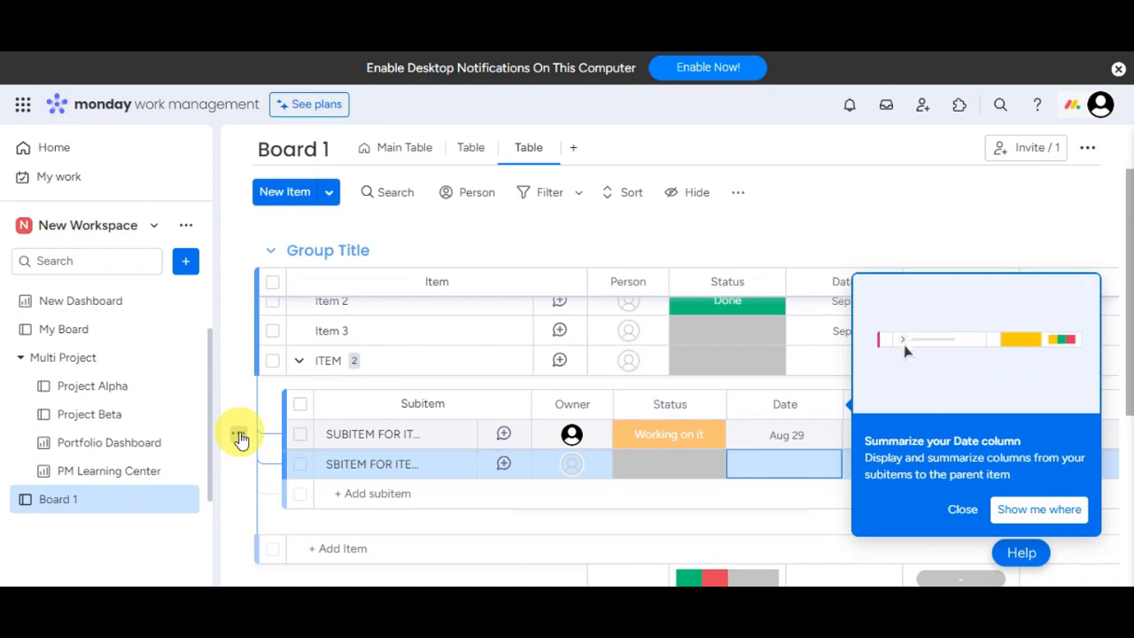
Move SUBITEM FOR ITEM to the parent item task 1 and expand that item's subitems
{"action": "left_click", "coordinate": [240, 438]}
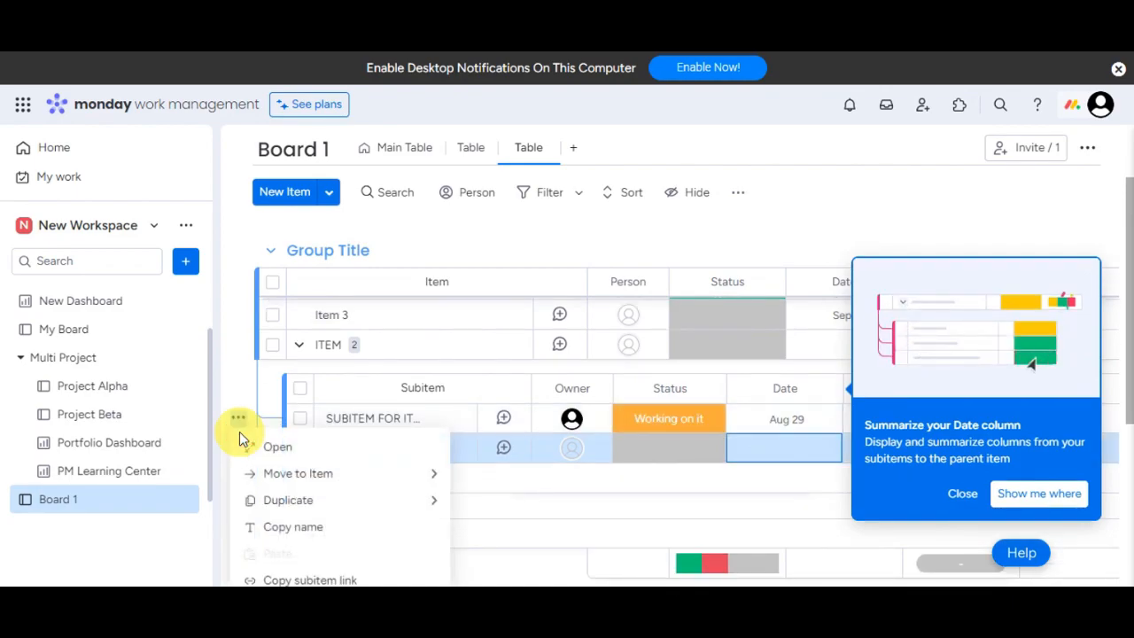
{"action": "scroll", "coordinate": [458, 450], "scroll_direction": "down", "scroll_amount": 2}
{"action": "scroll", "coordinate": [458, 451], "scroll_direction": "up", "scroll_amount": 1}
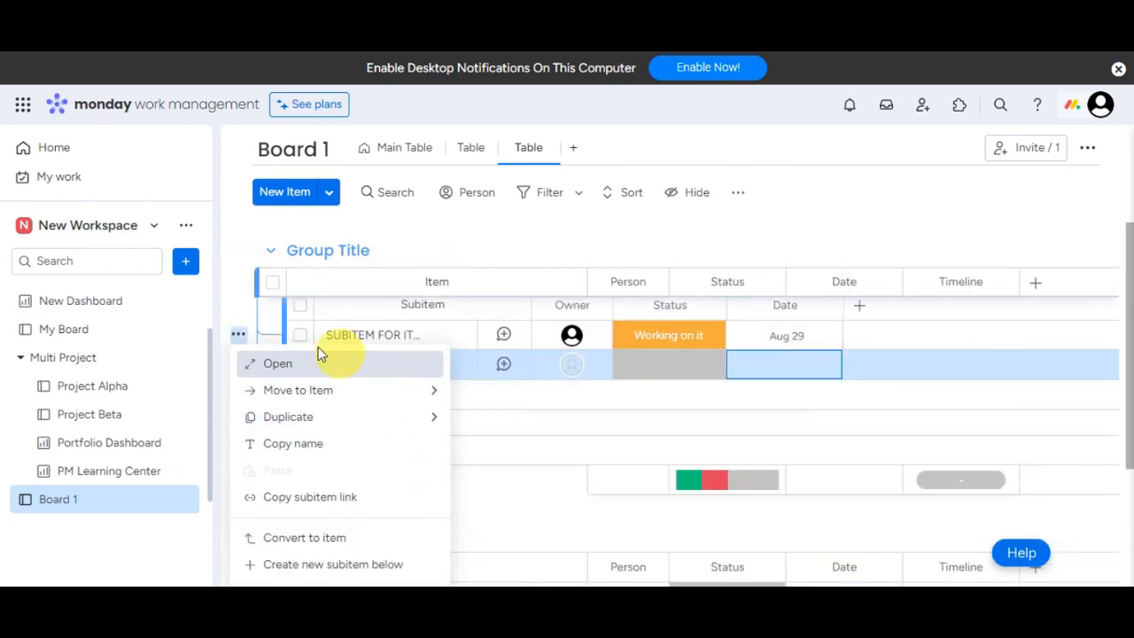
{"action": "mouse_move", "coordinate": [306, 392]}
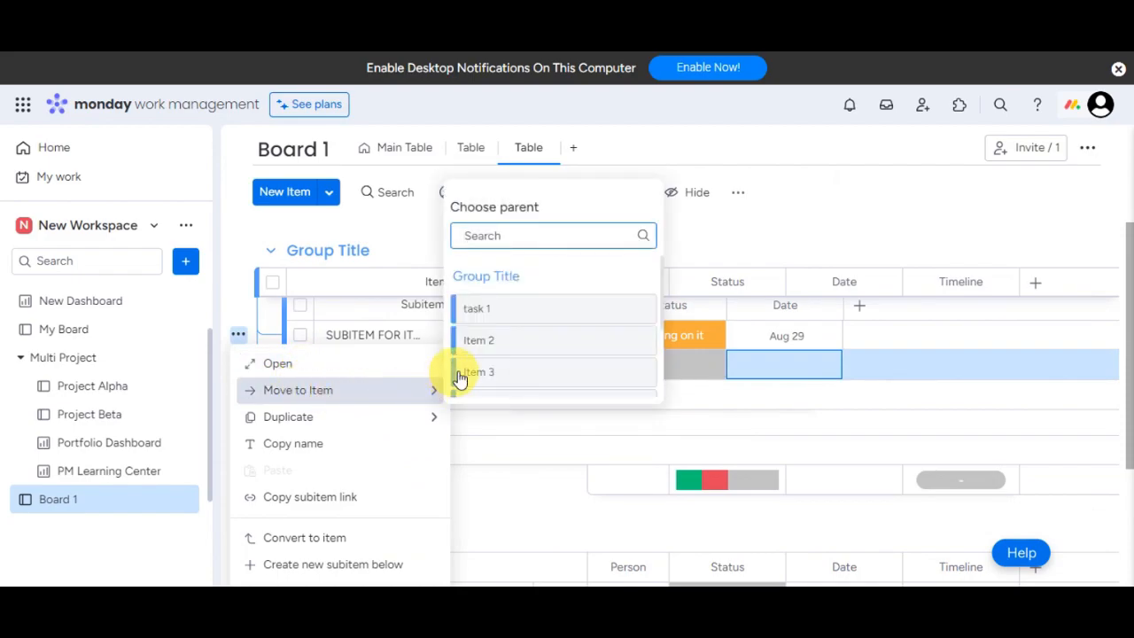
{"action": "left_click", "coordinate": [503, 312]}
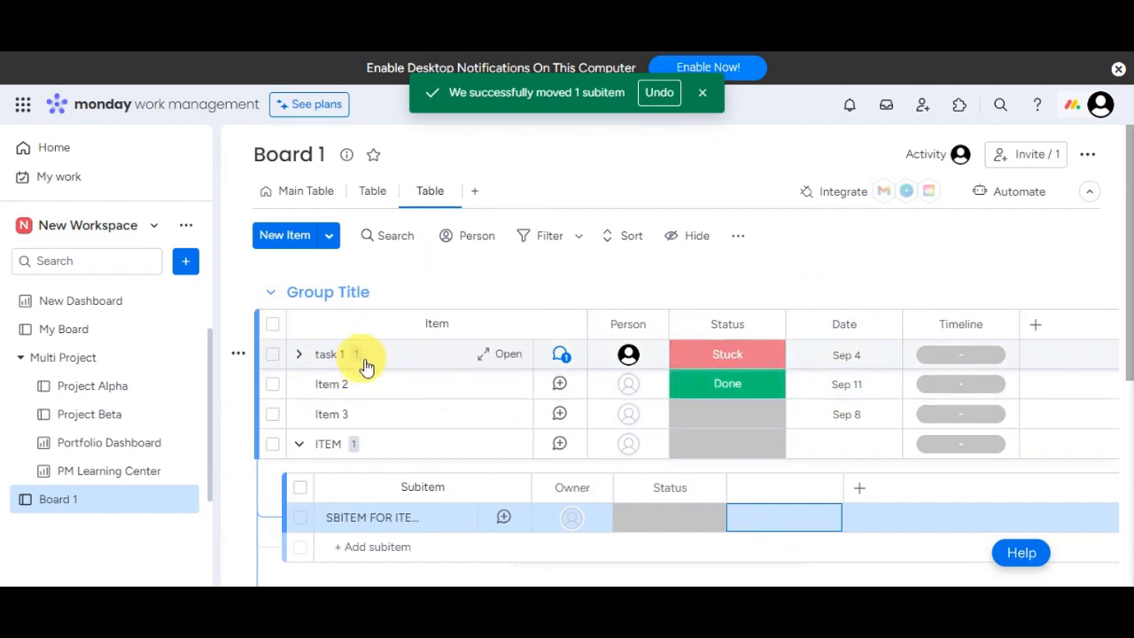
{"action": "left_click", "coordinate": [293, 354]}
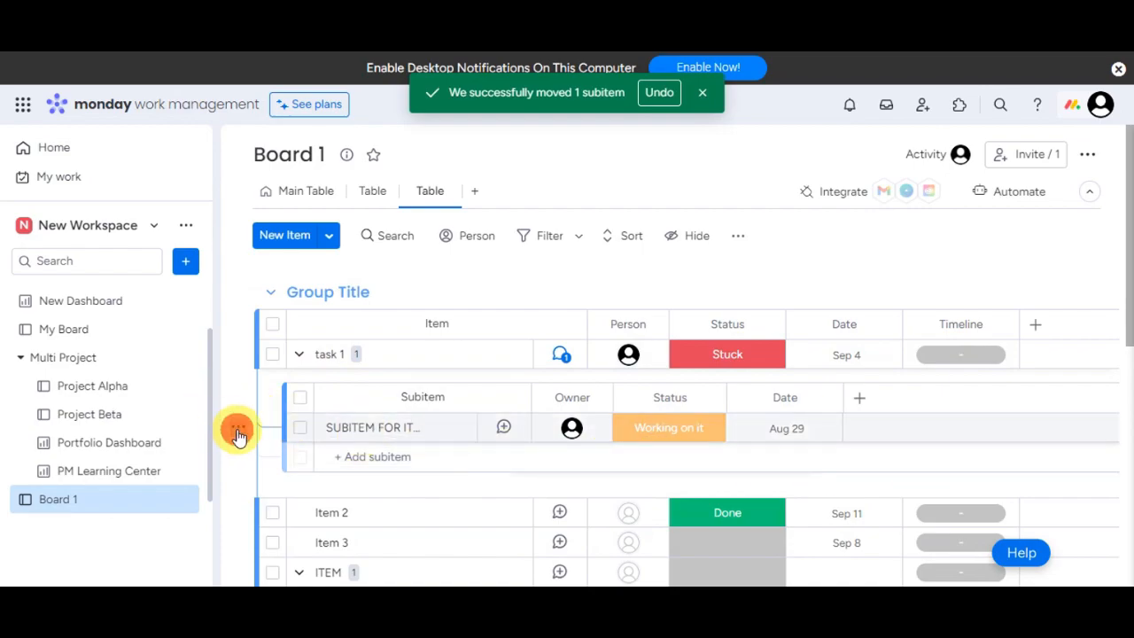
Delete SUBITEM FOR ITEM from task 1
{"action": "left_click", "coordinate": [238, 434]}
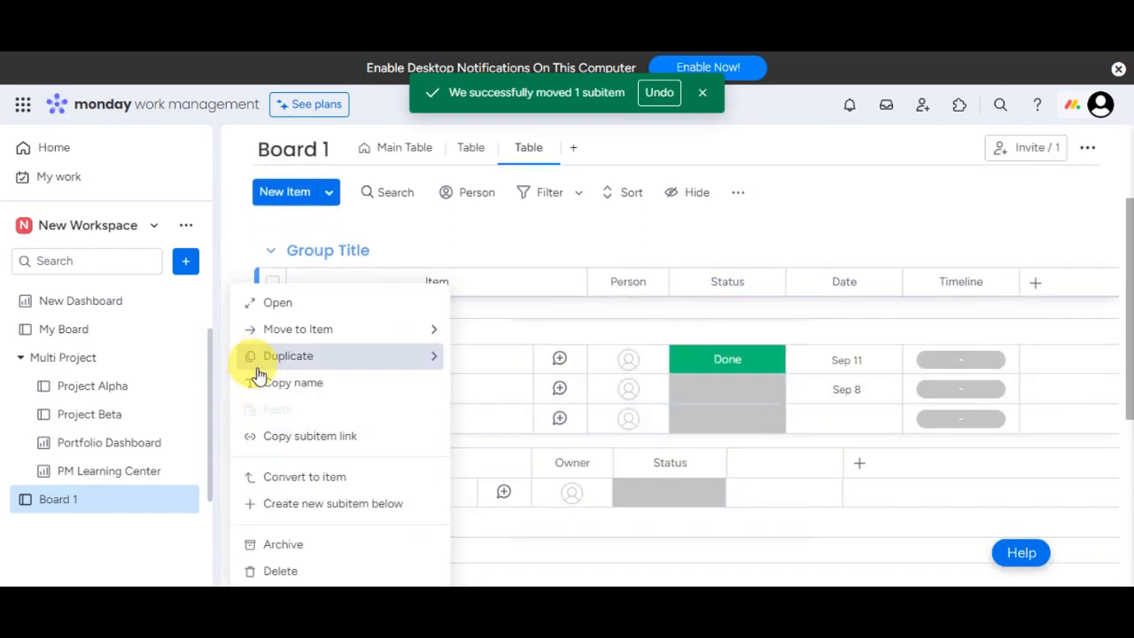
{"action": "mouse_move", "coordinate": [320, 370]}
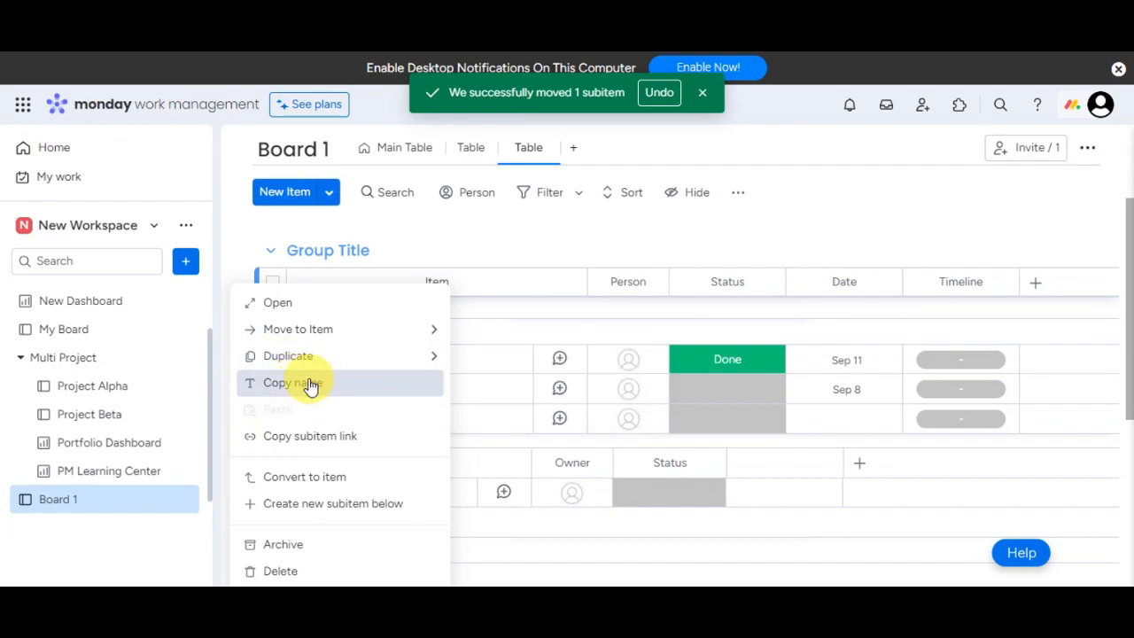
{"action": "scroll", "coordinate": [310, 383], "scroll_direction": "down", "scroll_amount": 1}
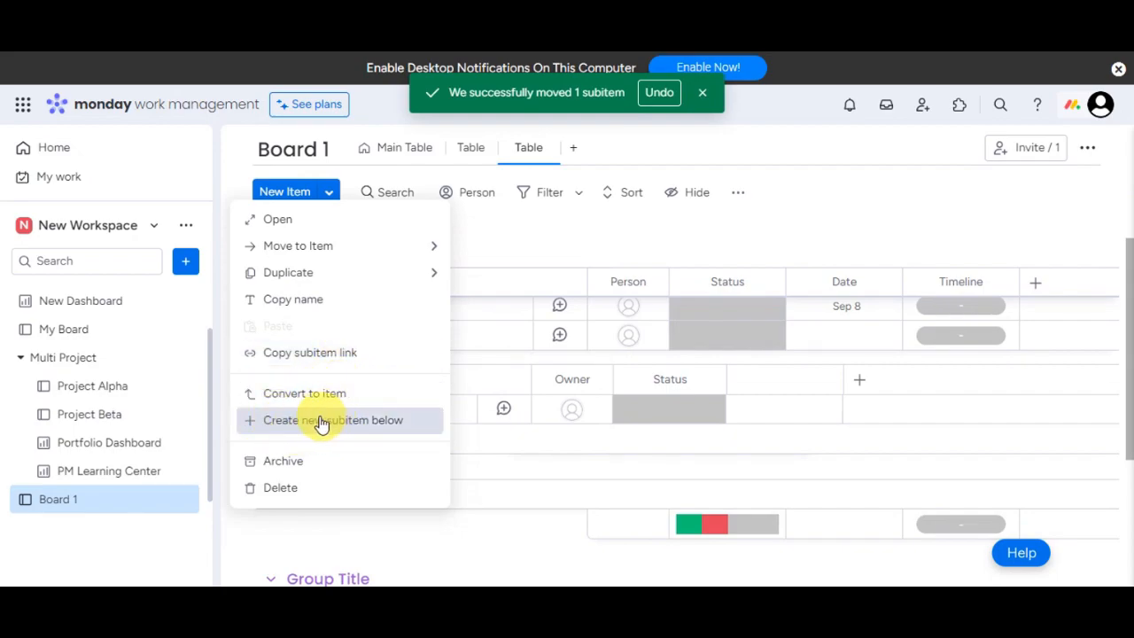
{"action": "left_click", "coordinate": [291, 491]}
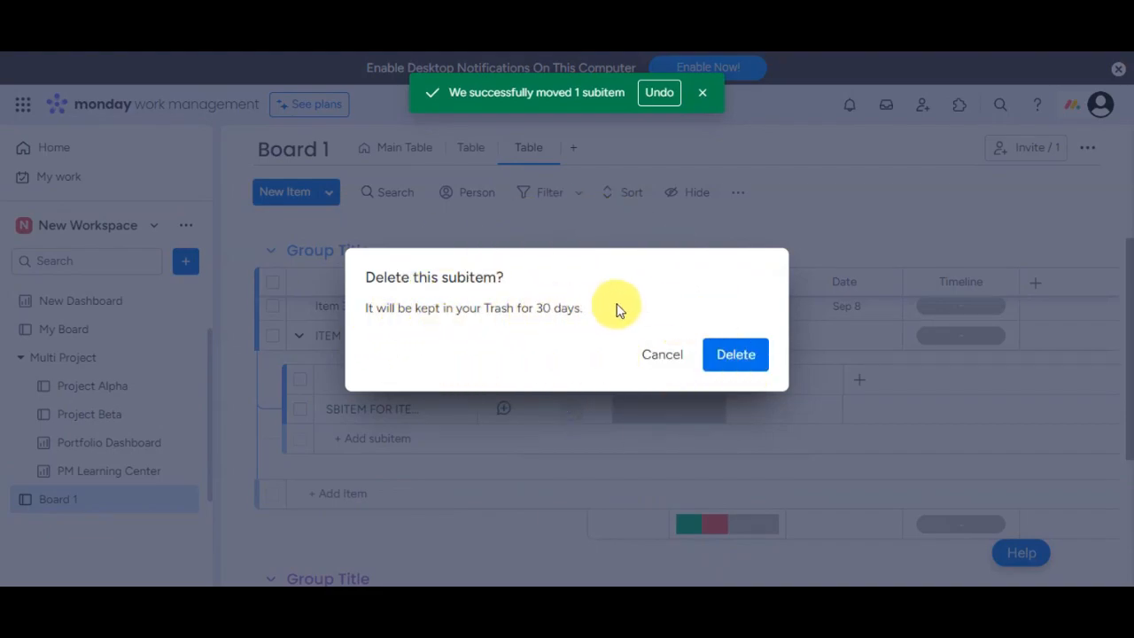
{"action": "left_click", "coordinate": [734, 353]}
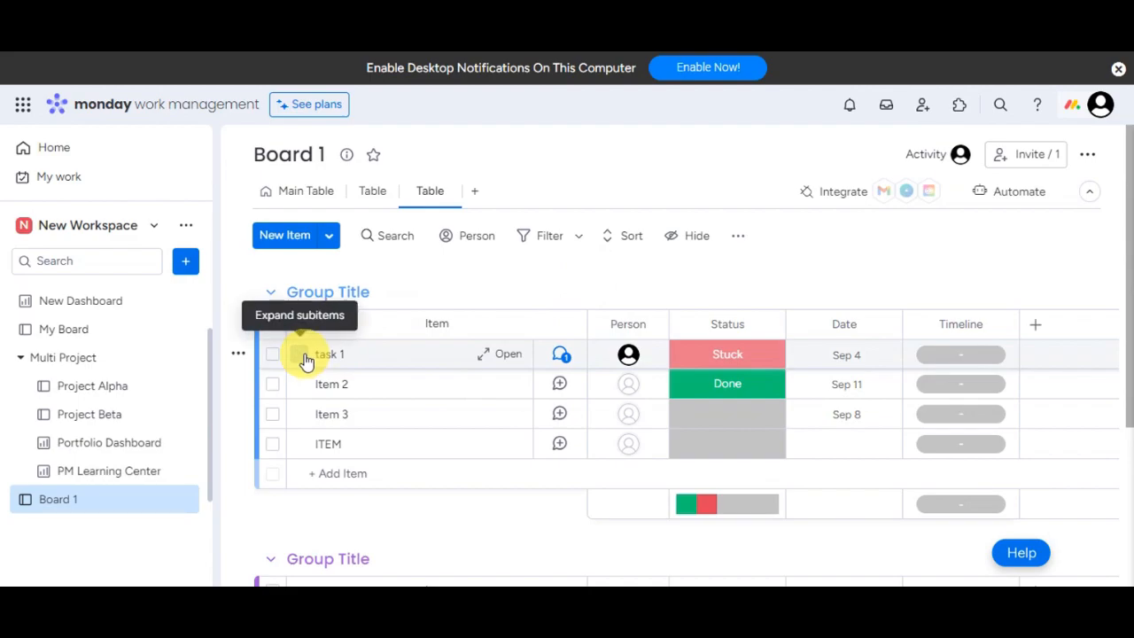
Add subitems SUB1, SUB2 and SUB3 under task 1 and reorder them as SUB3, SUB2, SUB1
{"action": "left_click", "coordinate": [305, 360]}
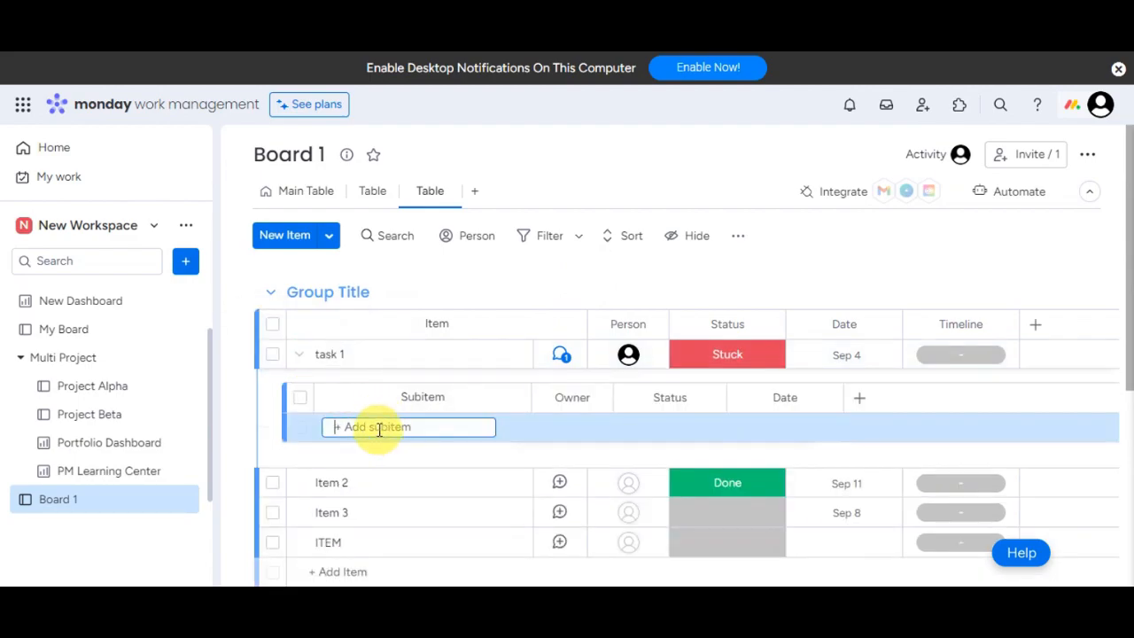
{"action": "type", "text": "SUB1"}
{"action": "key", "text": "Return"}
{"action": "type", "text": "SUB2"}
{"action": "key", "text": "Return"}
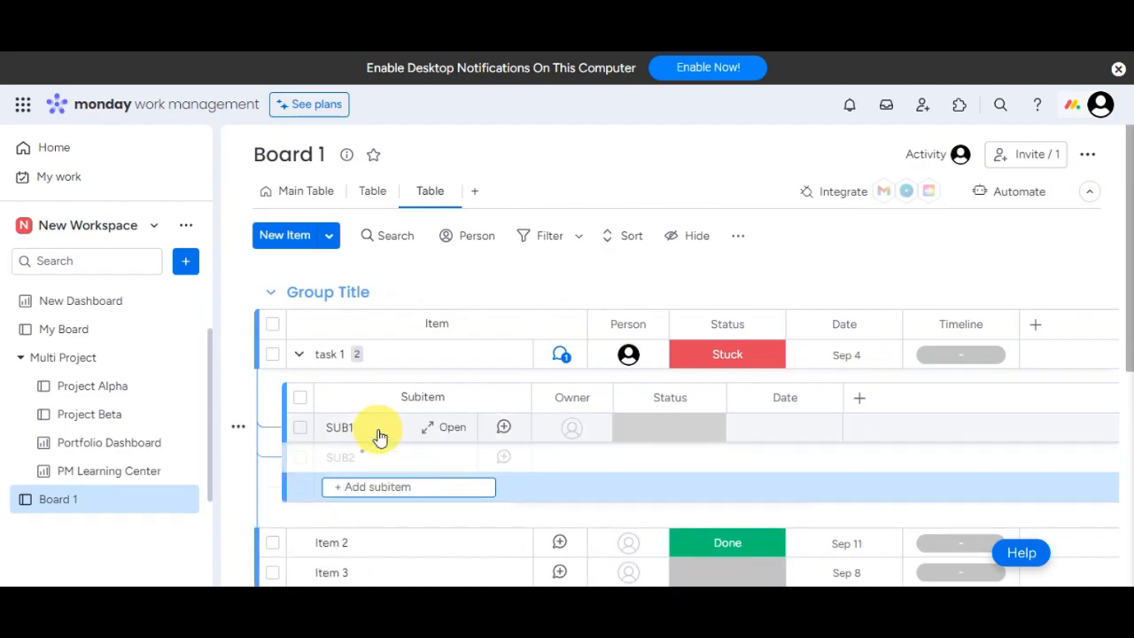
{"action": "type", "text": "SUB3"}
{"action": "key", "text": "Return"}
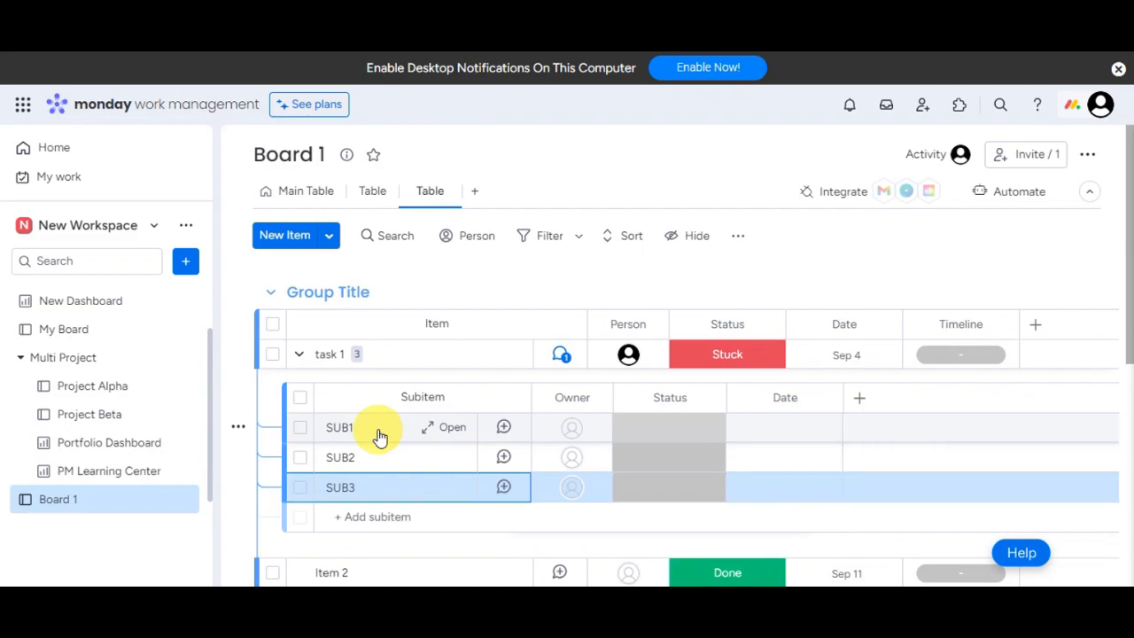
{"action": "left_click_drag", "start_coordinate": [374, 434], "coordinate": [340, 492]}
{"action": "left_click_drag", "start_coordinate": [378, 434], "coordinate": [329, 456]}
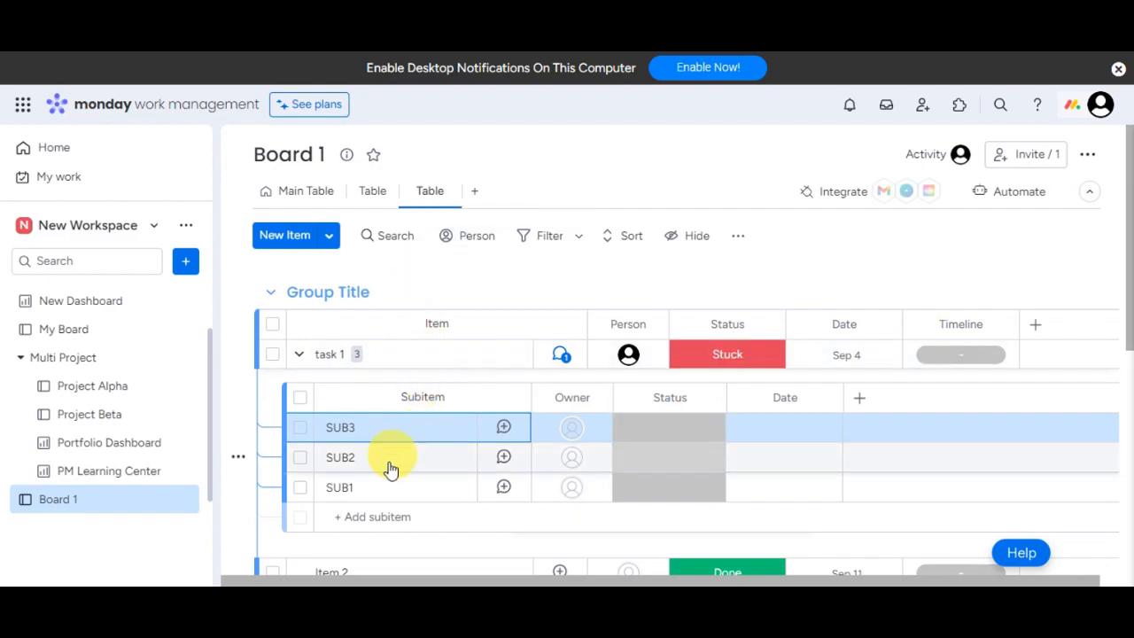
Add a Kanban view to the board and open subitem SUB3 from the task 1 card
{"action": "left_click", "coordinate": [479, 193]}
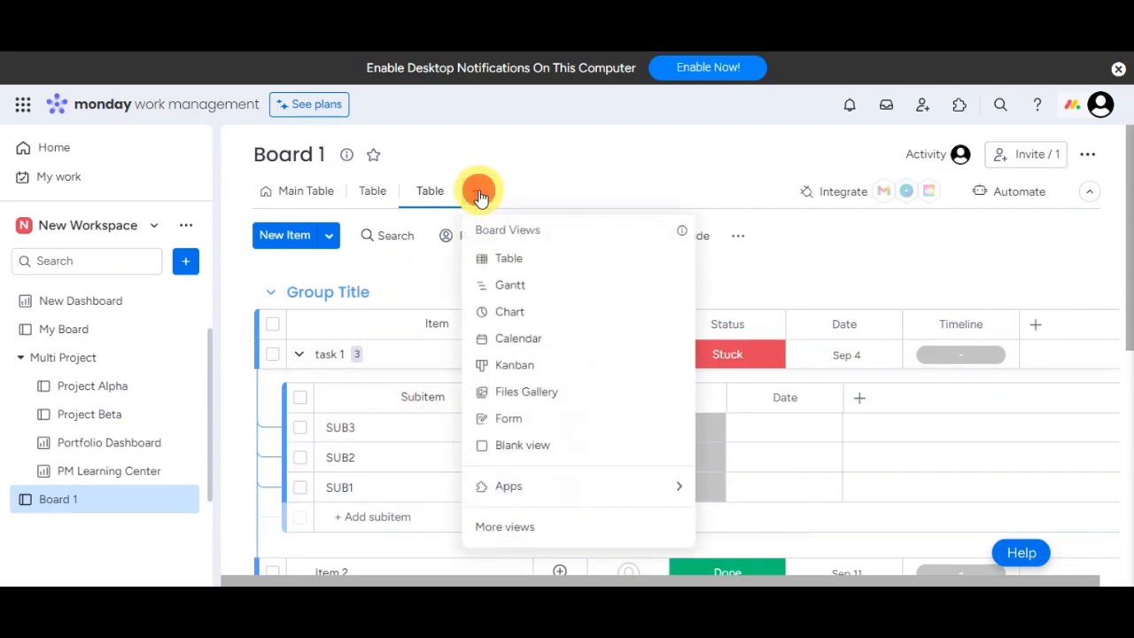
{"action": "left_click", "coordinate": [506, 365]}
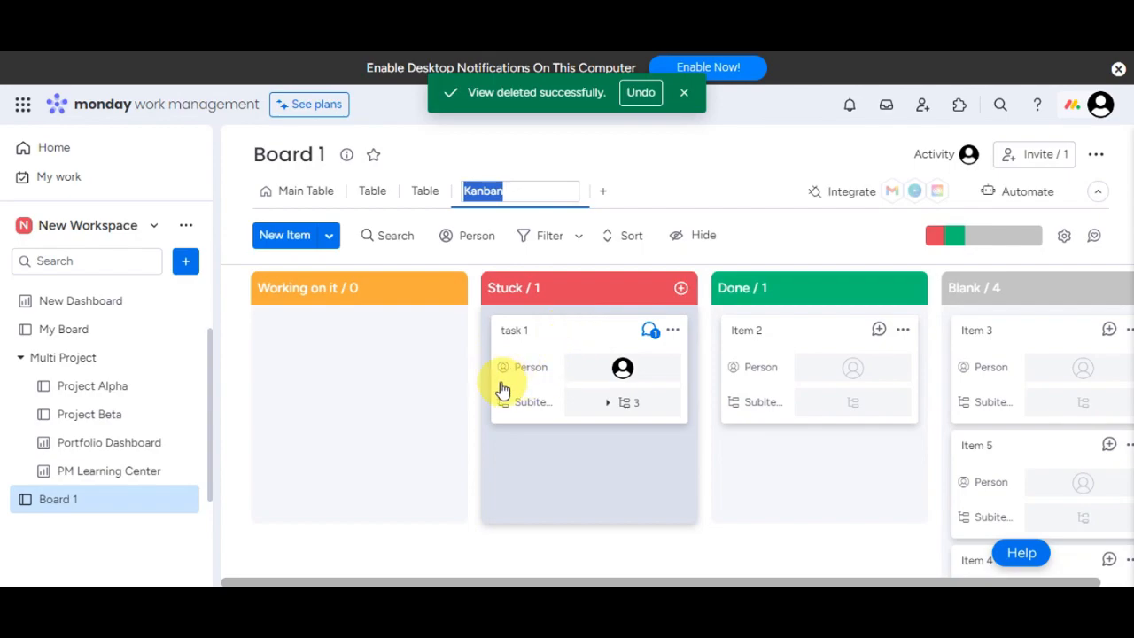
{"action": "left_click", "coordinate": [610, 407]}
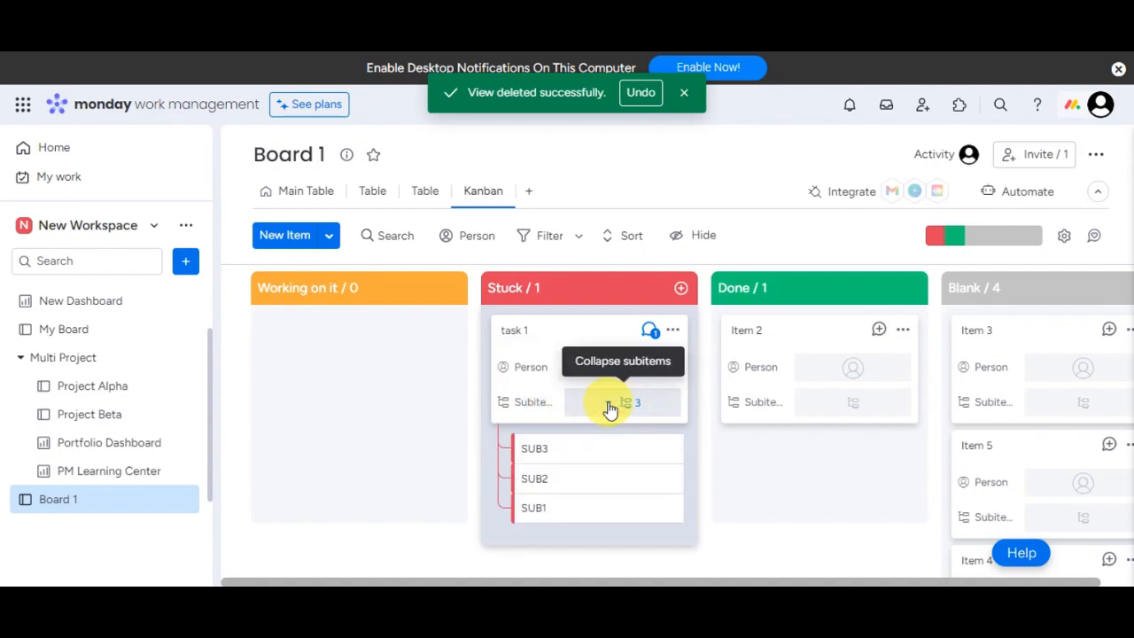
{"action": "left_click", "coordinate": [574, 451]}
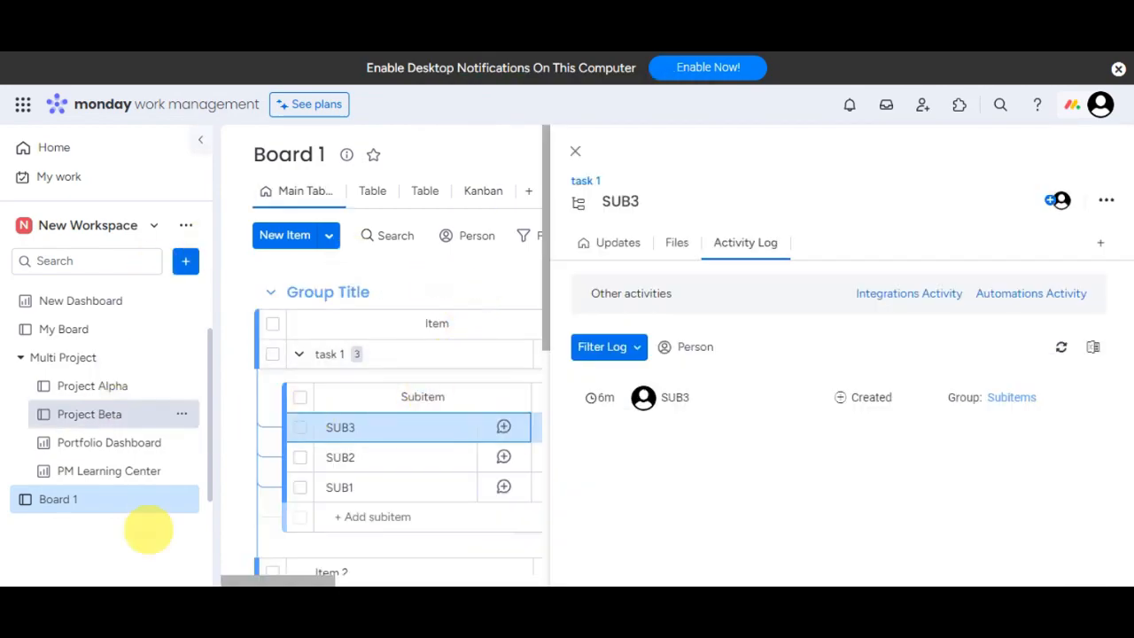